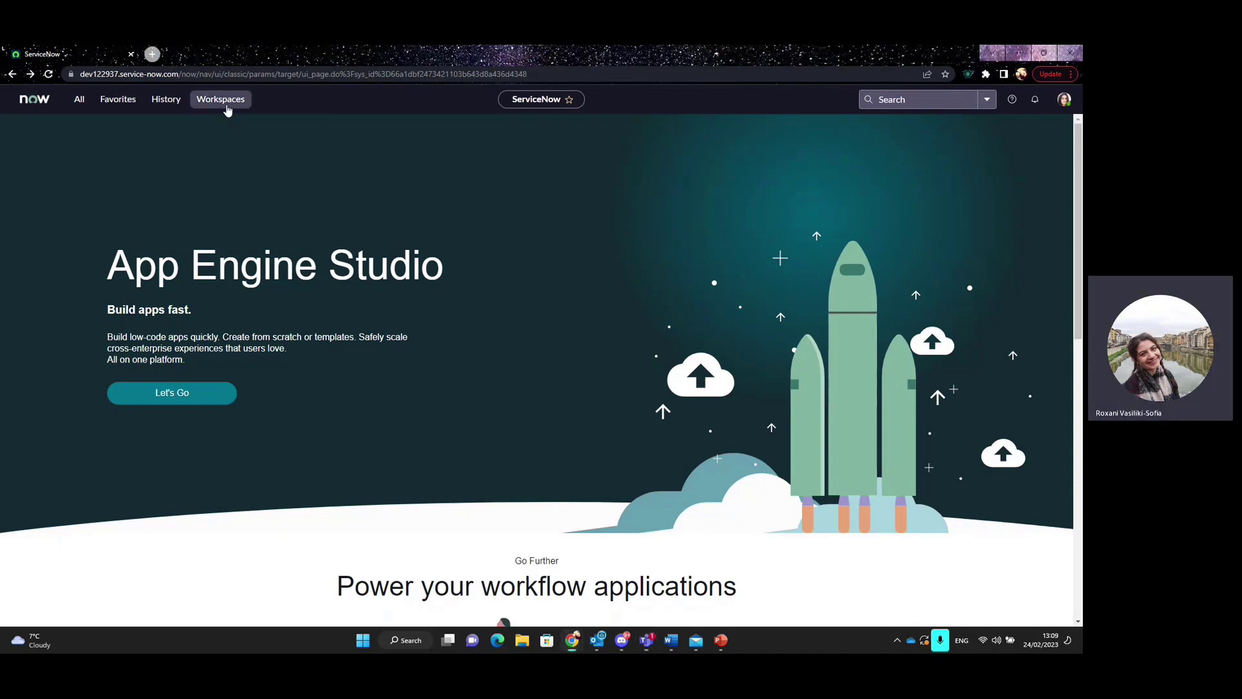
- Open the Service Operations Workspace from the Workspaces menu to see its incident overview charts
left_click(227, 107)
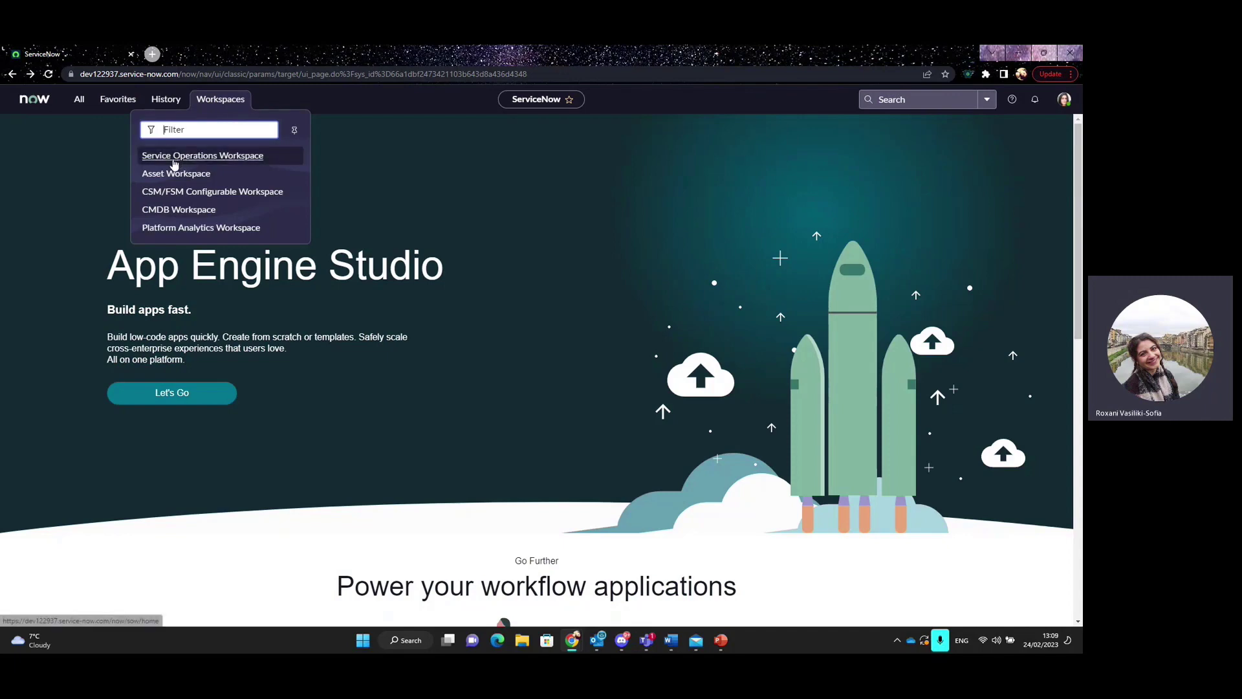
left_click(196, 159)
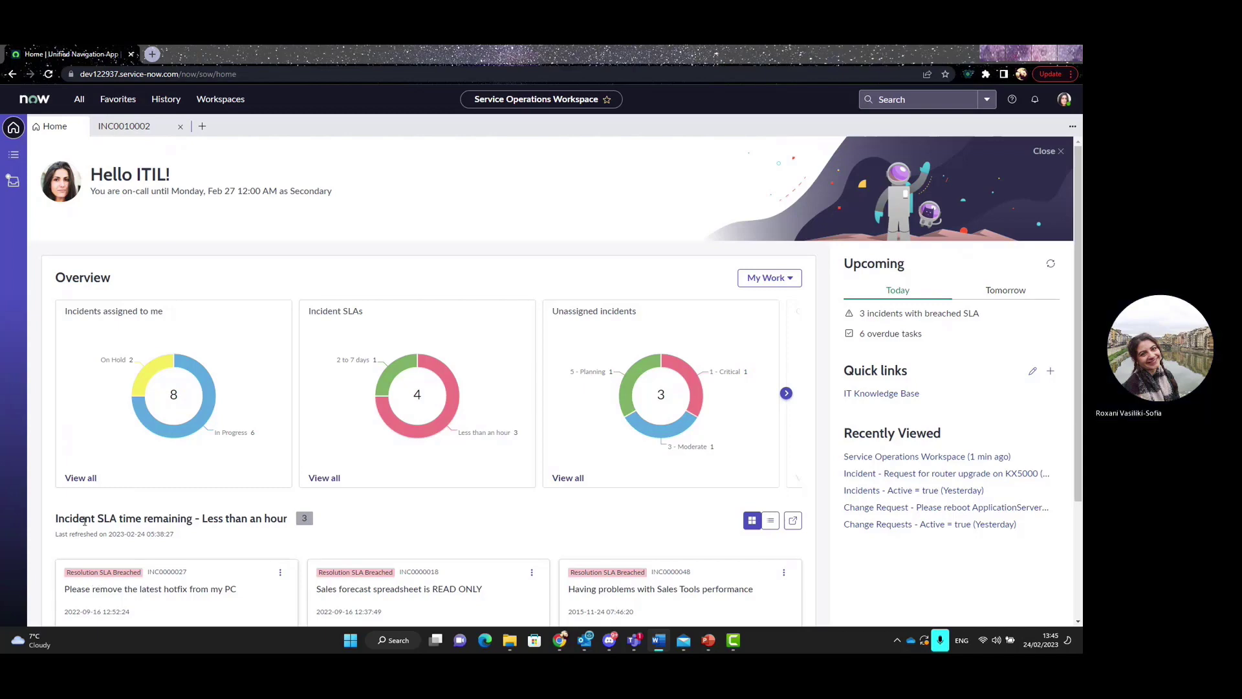
- Filter the home page to the six in-progress incidents assigned to me and scroll to their cards
mouse_move(205, 416)
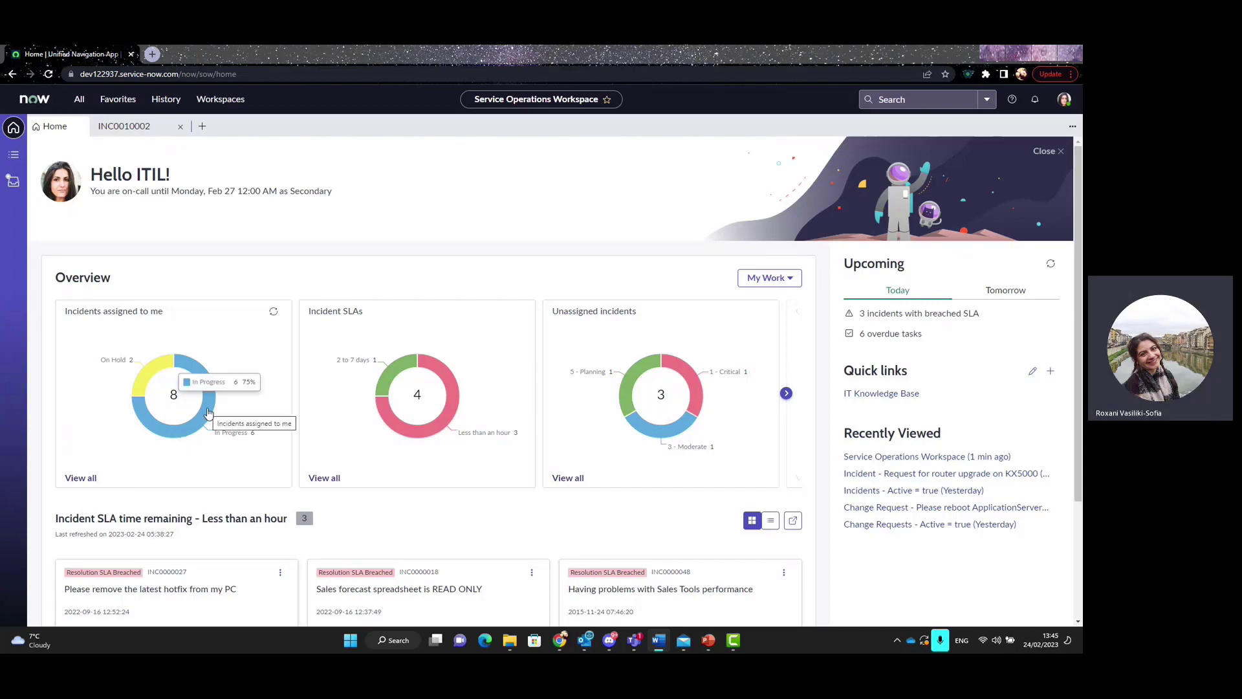
left_click(204, 415)
scroll(338, 543, "down", 2)
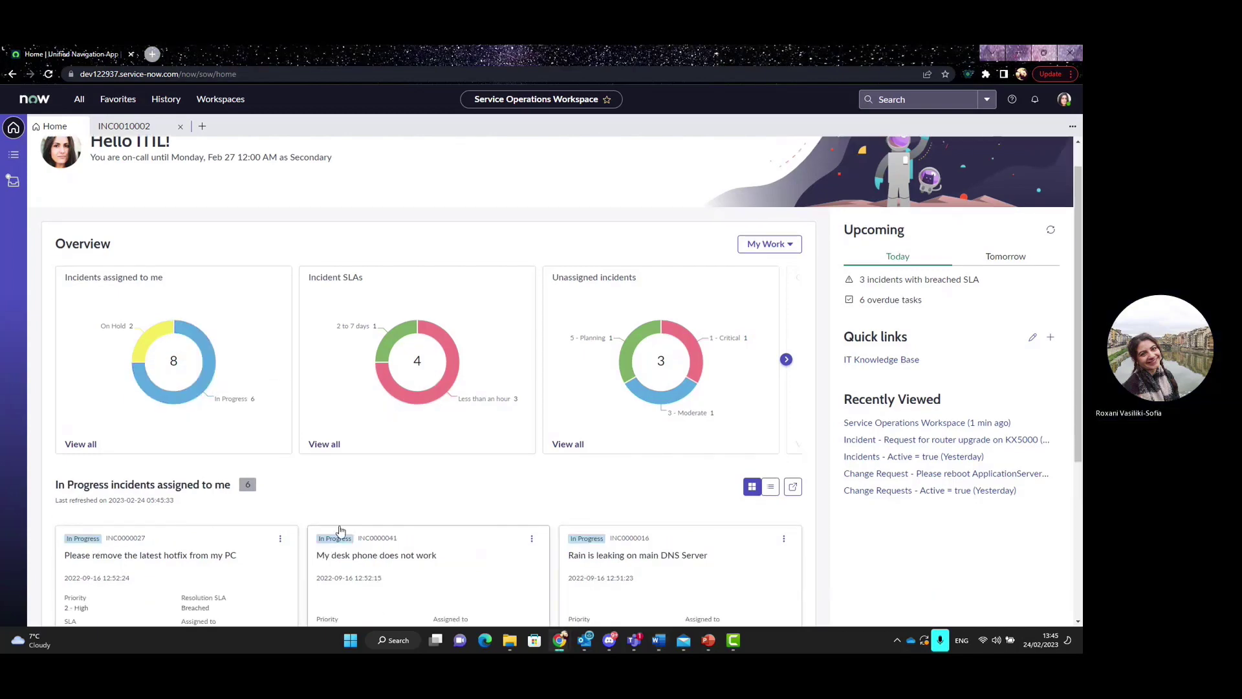
scroll(304, 531, "down", 2)
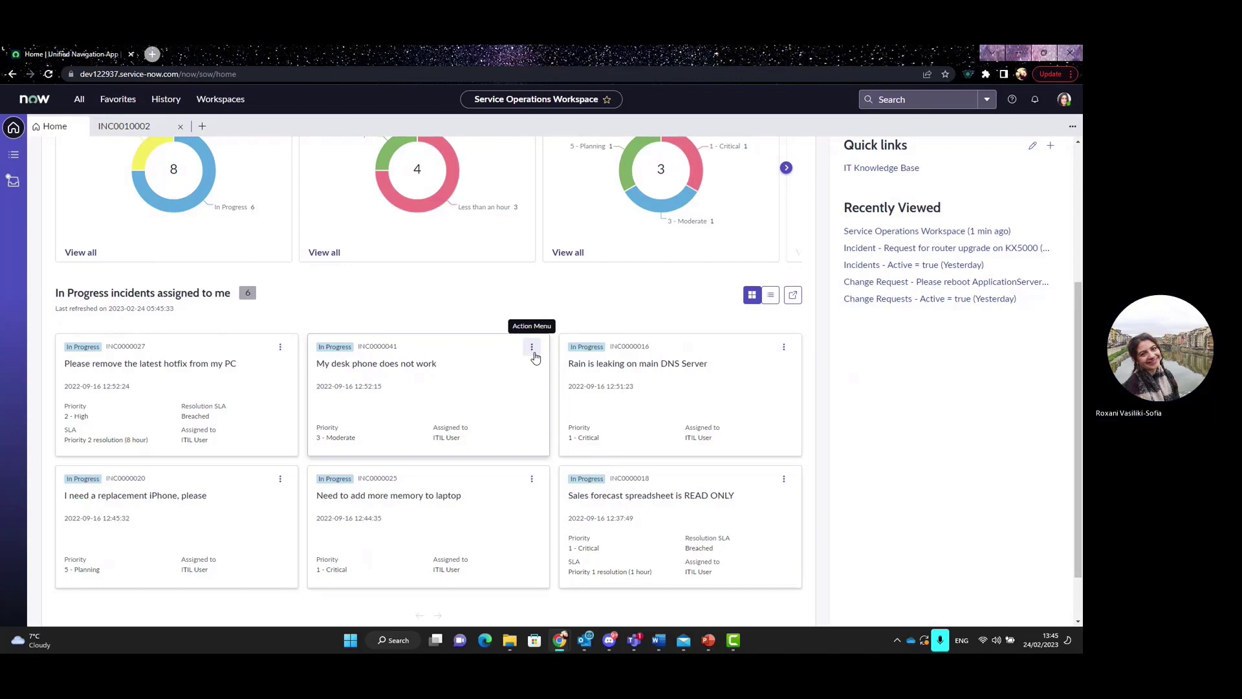
- Check the desk phone incident's action menu, and try the table view before returning to cards
left_click(533, 355)
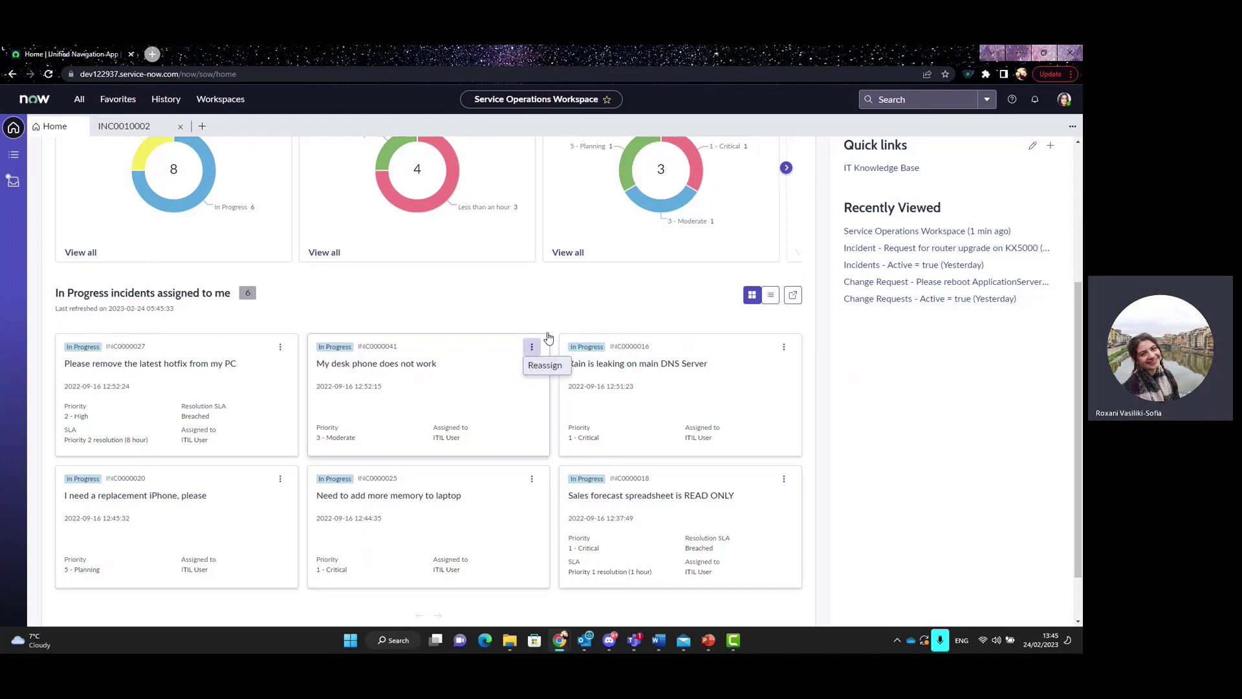
left_click(768, 301)
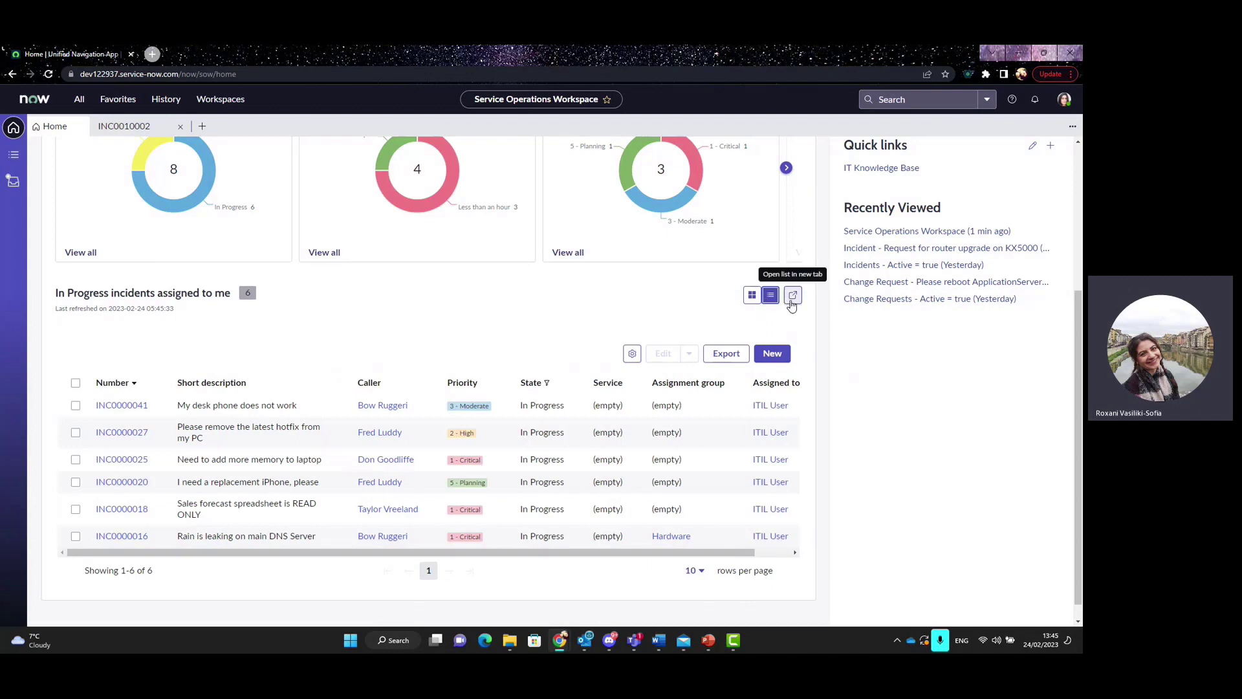
left_click(751, 295)
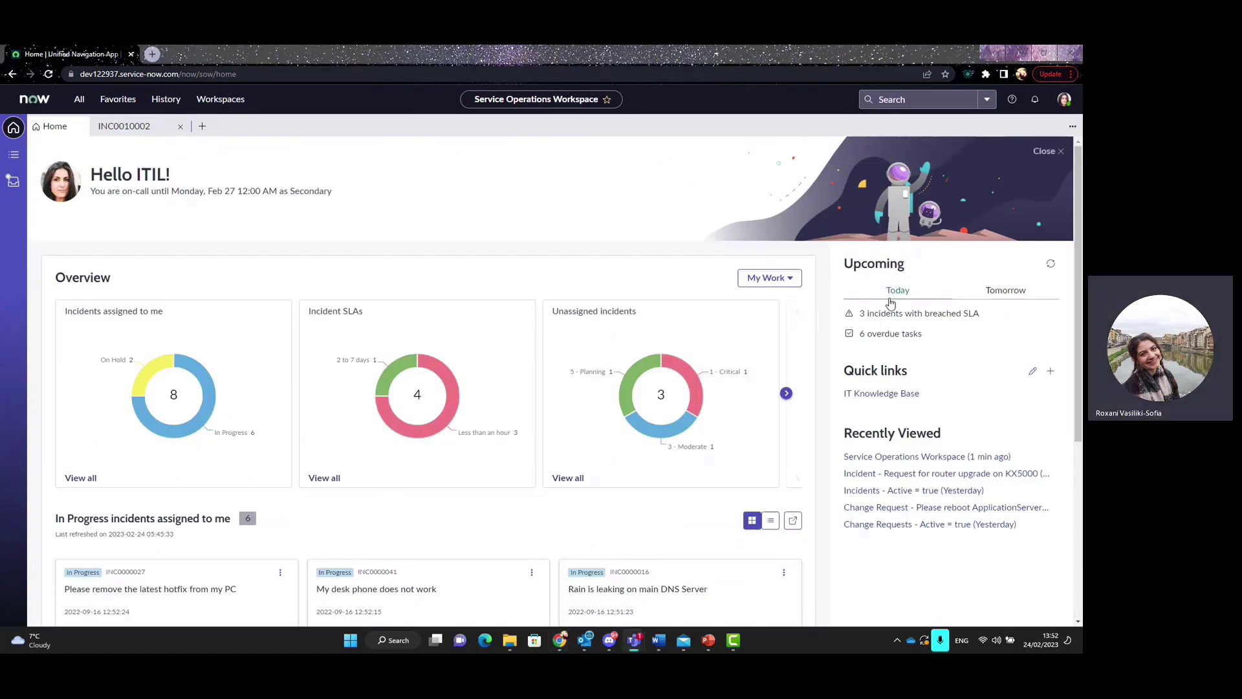
left_click(890, 299)
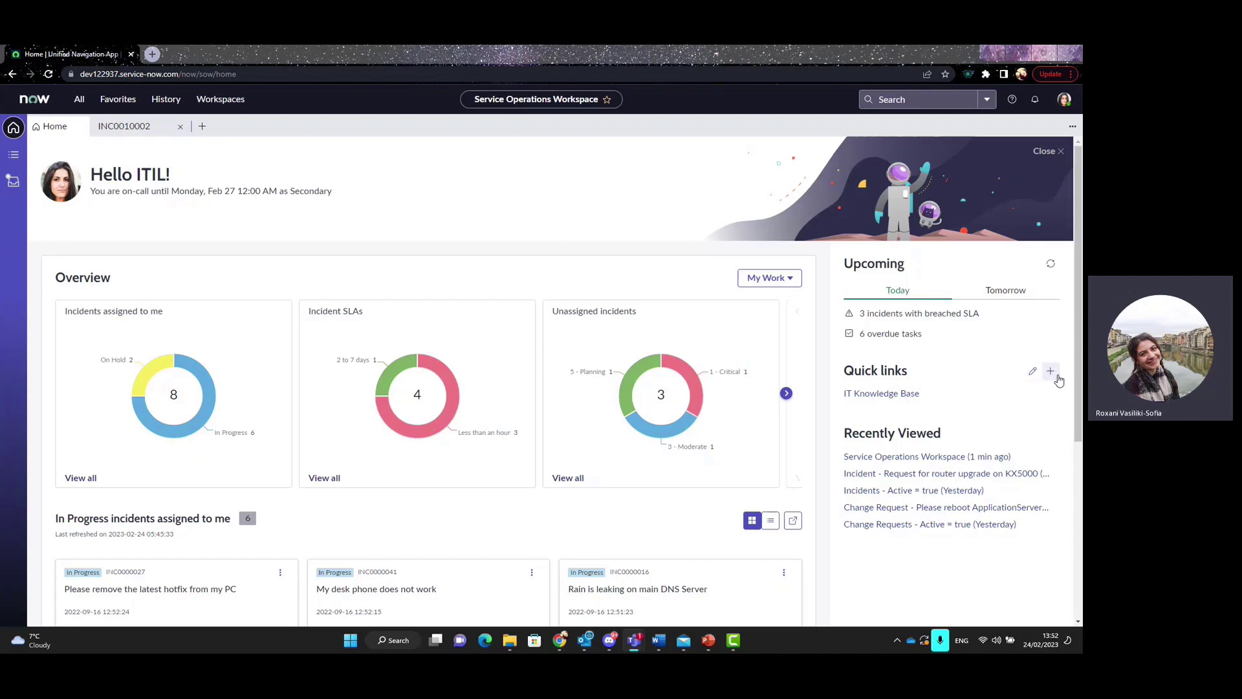
left_click(1051, 371)
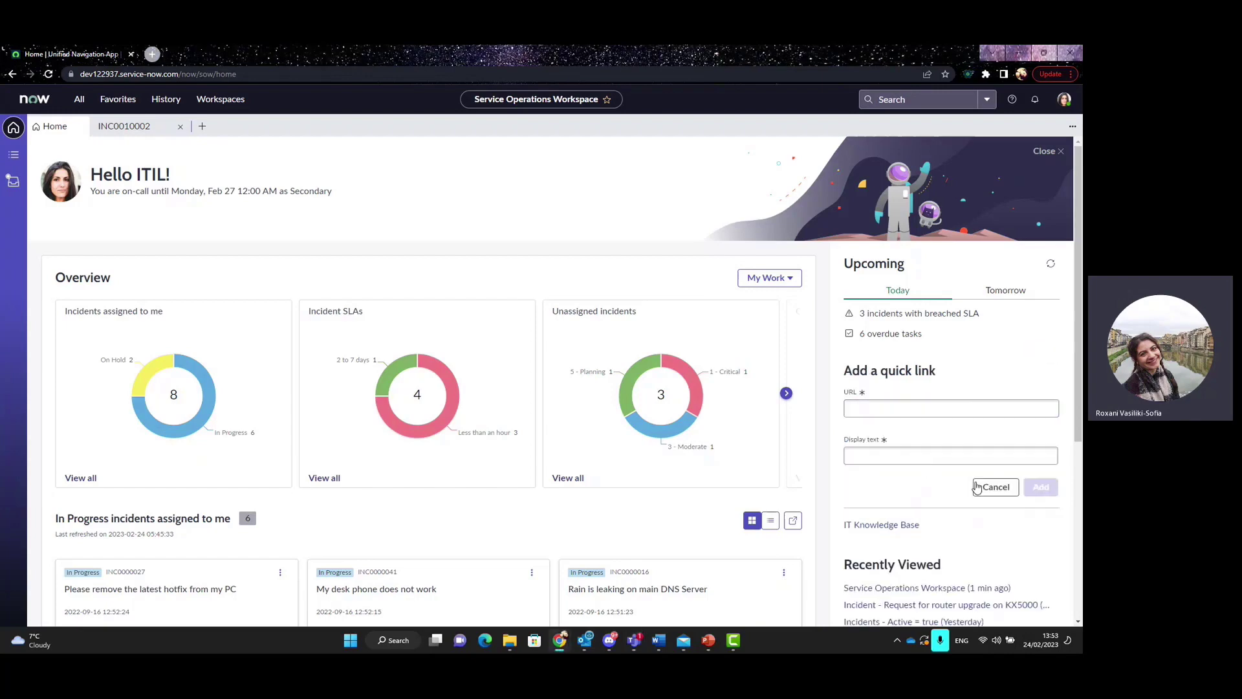
left_click(994, 487)
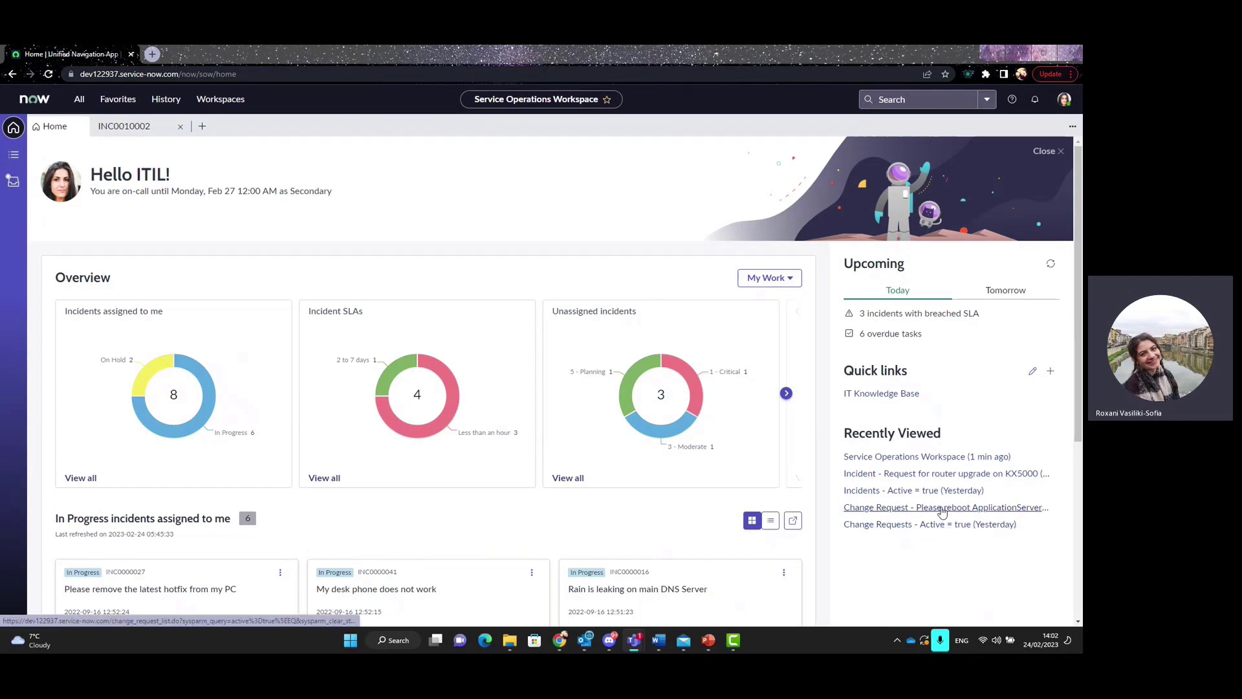
left_click(15, 157)
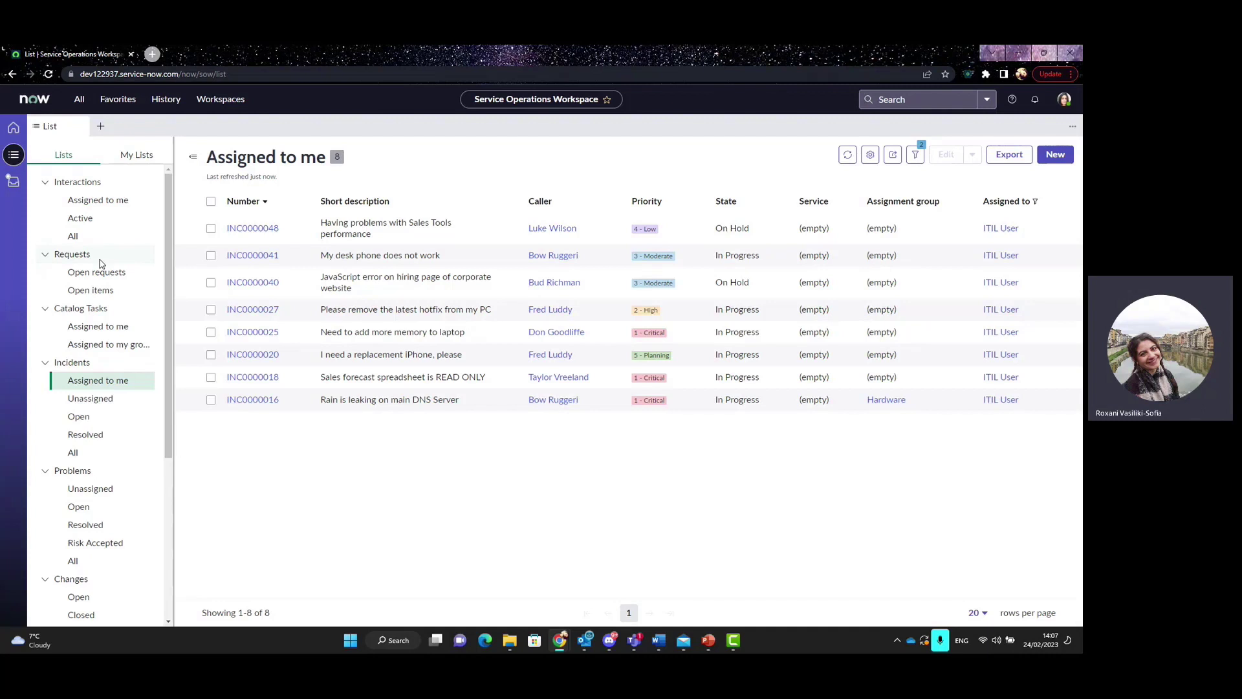
- List the eight incidents assigned to me, view their filter conditions, and open INC0000048
left_click(97, 381)
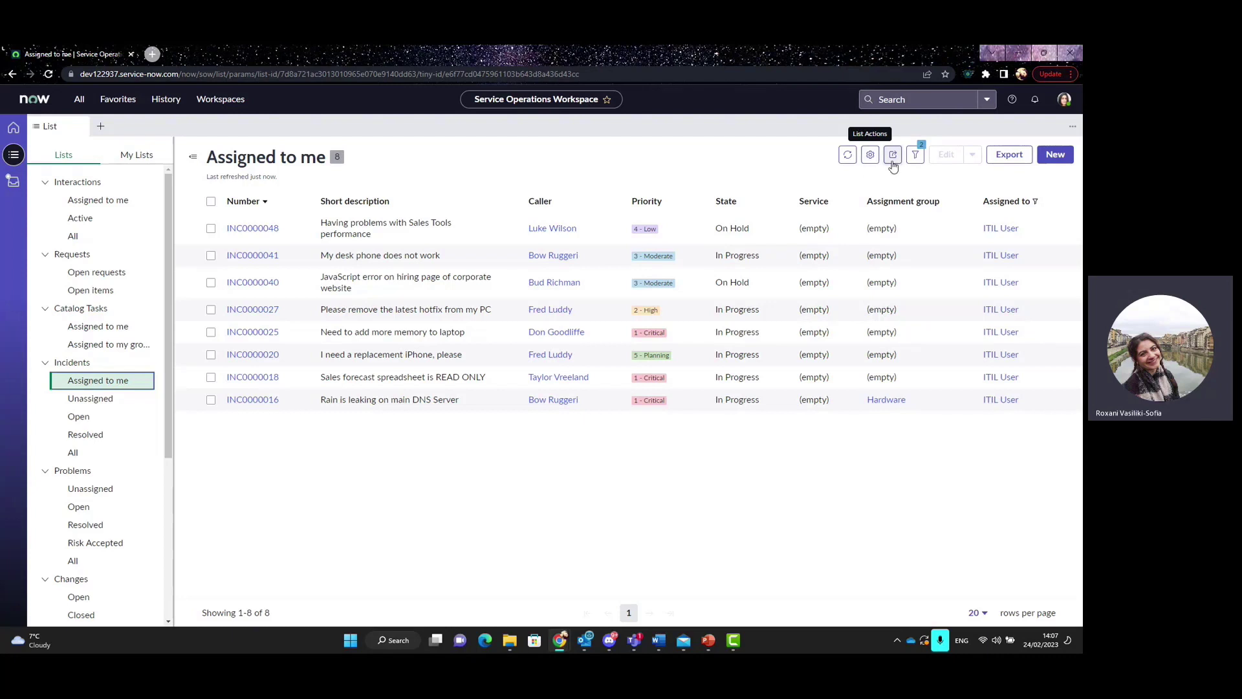
left_click(916, 156)
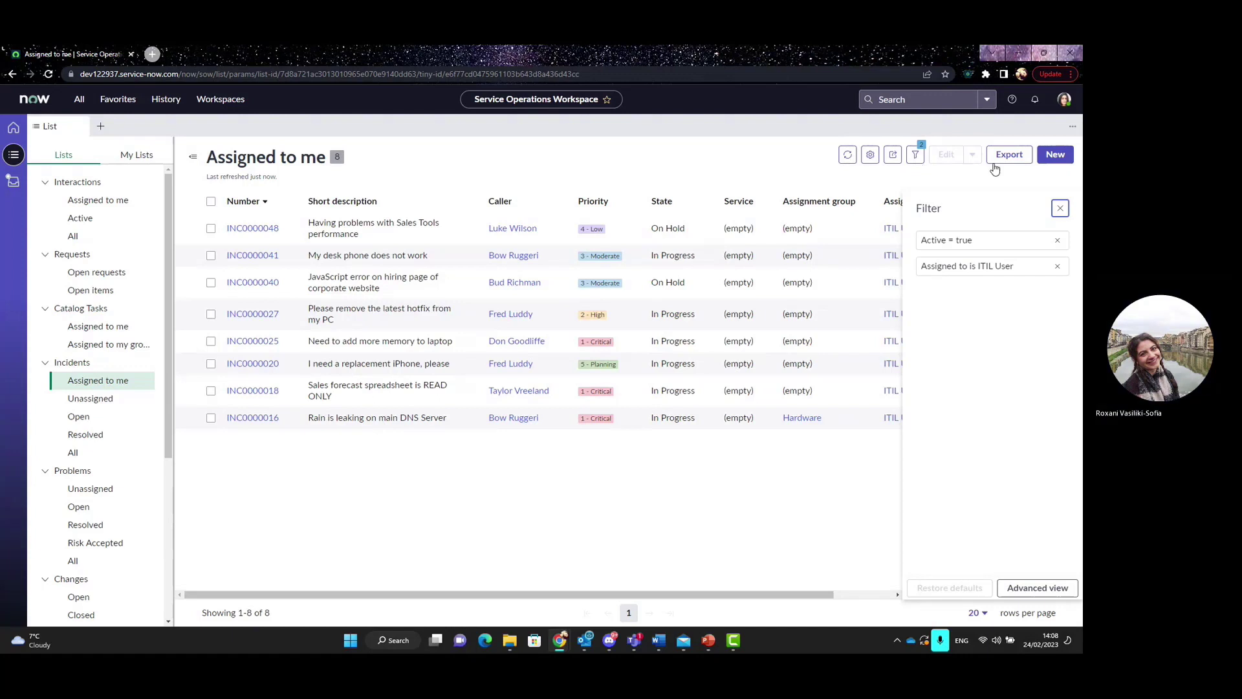
left_click(1060, 207)
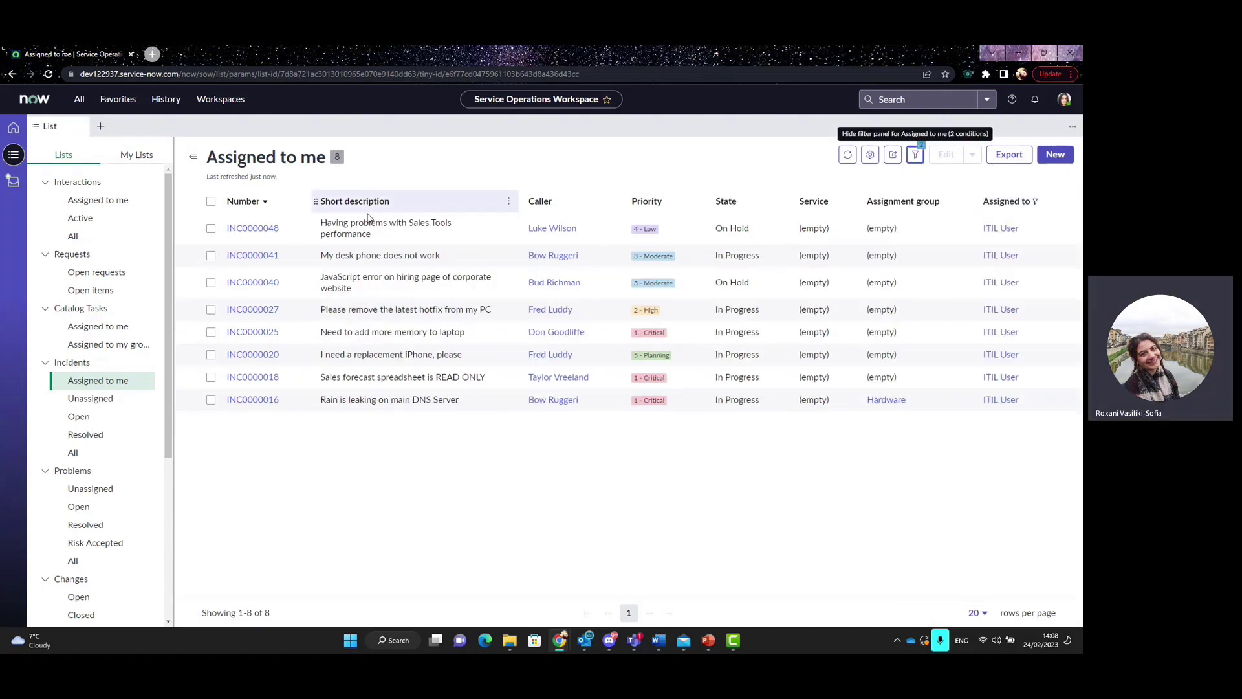
left_click(261, 230)
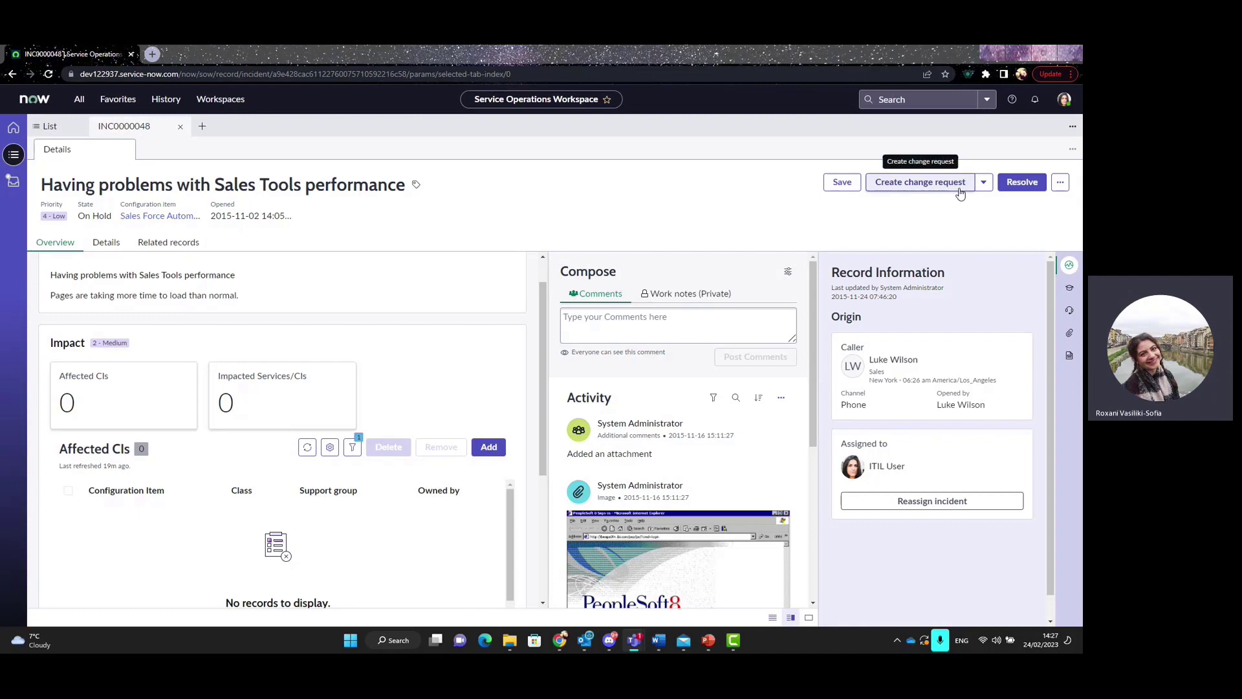
left_click(982, 187)
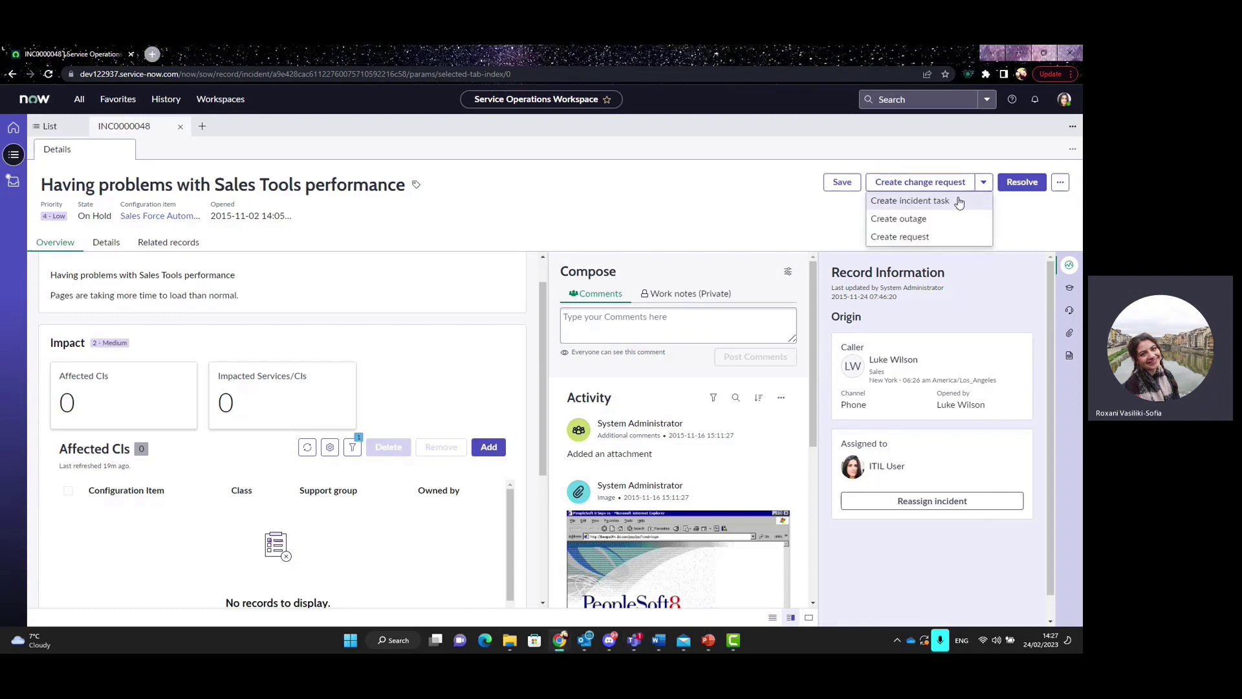
left_click(1060, 186)
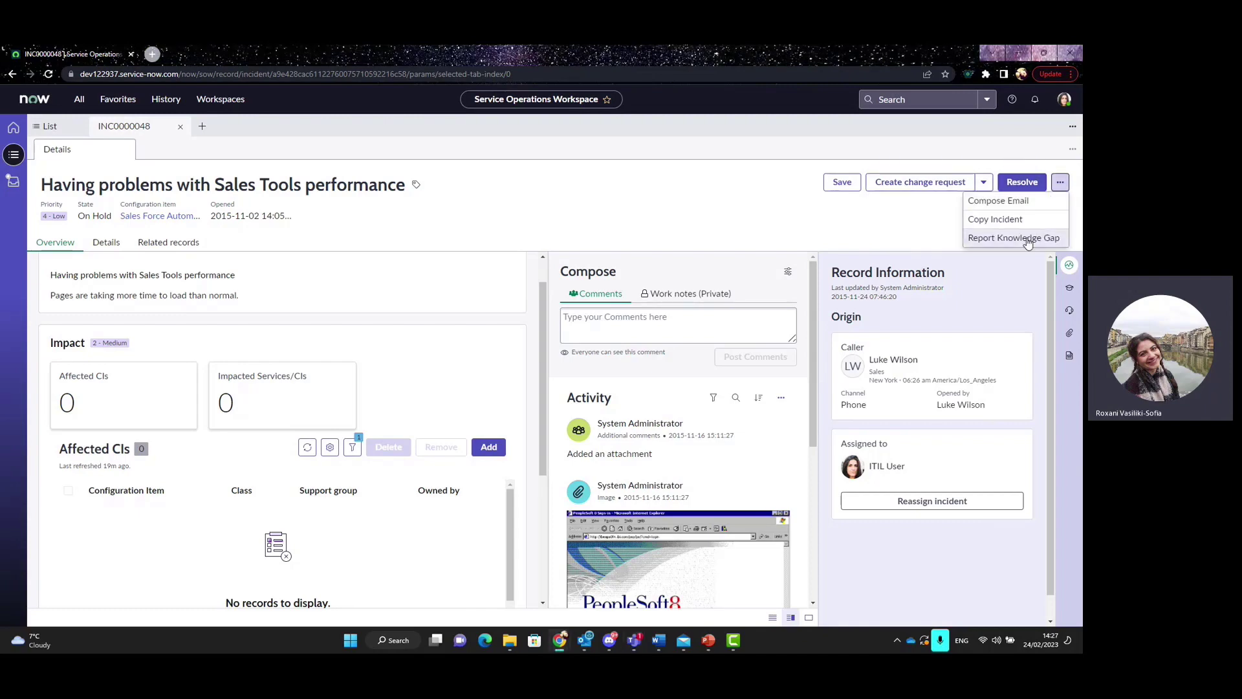
left_click(884, 234)
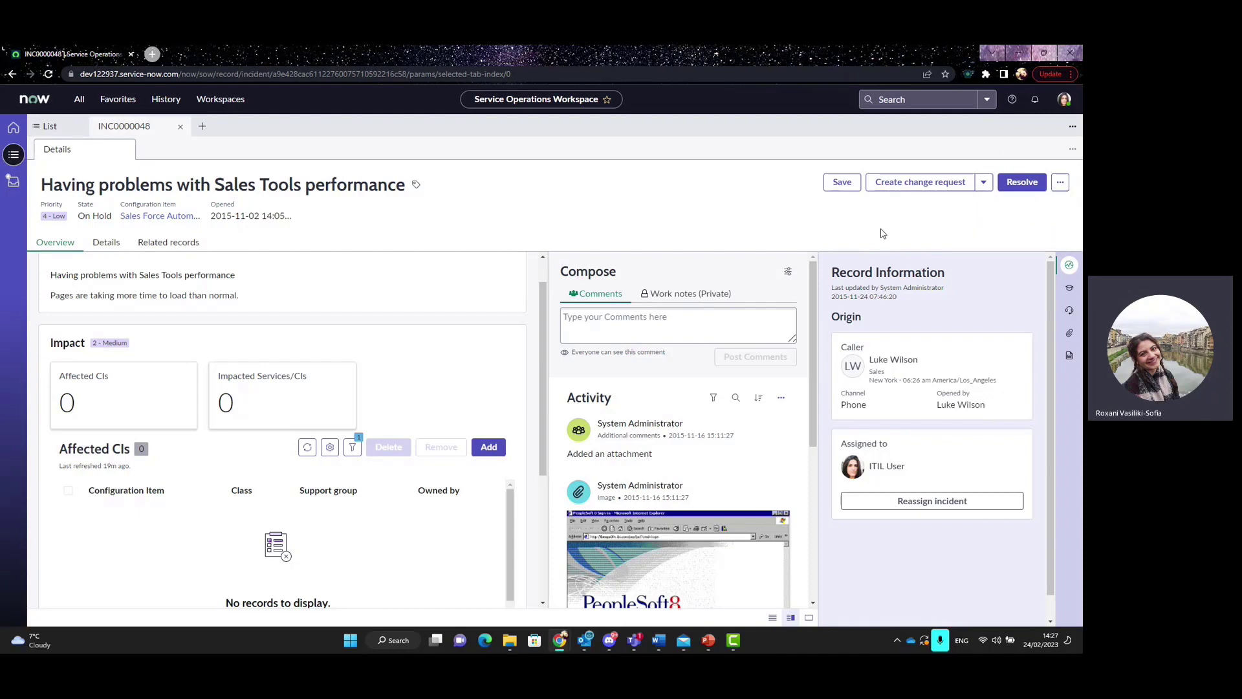
left_click(106, 242)
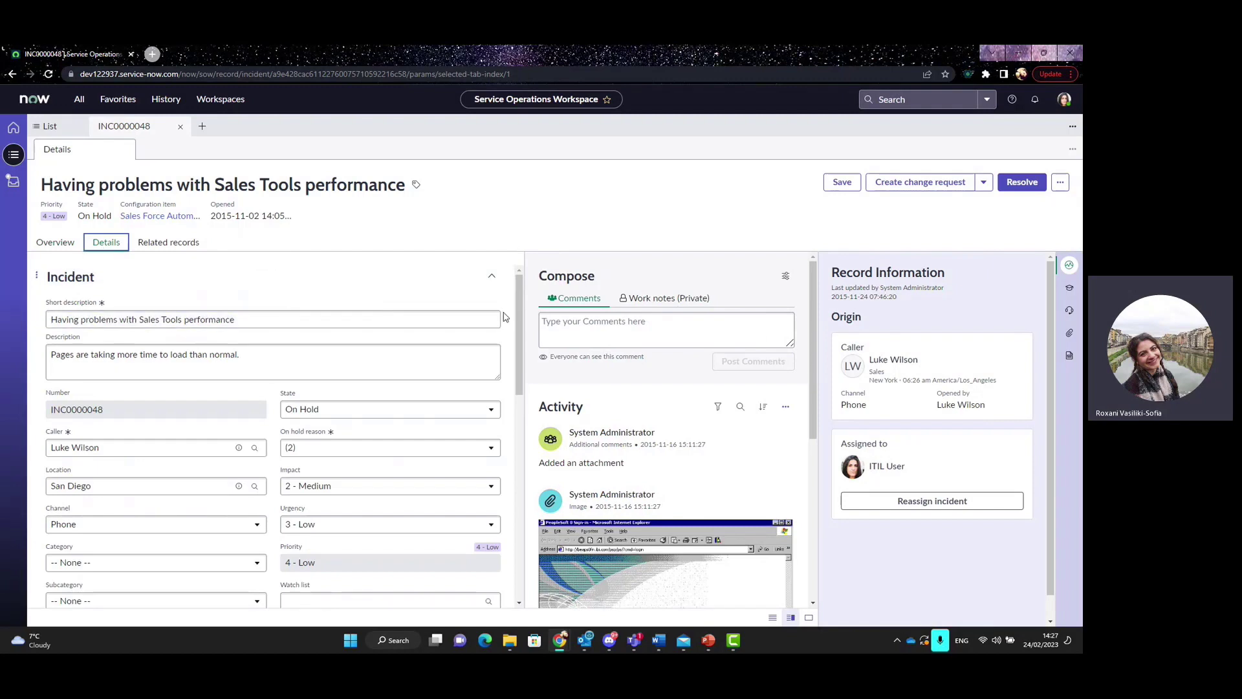
- Try the form-only and activity-only layouts, settle on side-by-side, then bring up Agent Assist suggestions
left_click_drag(521, 323, 553, 311)
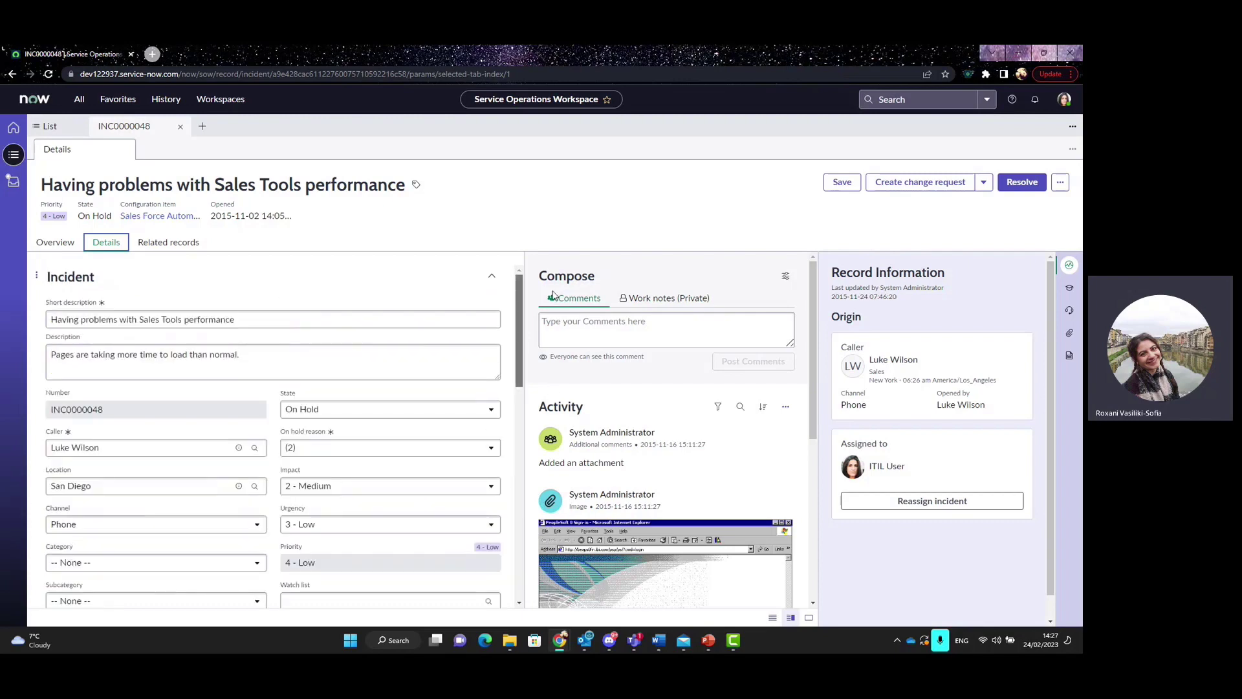
left_click(773, 617)
left_click(809, 617)
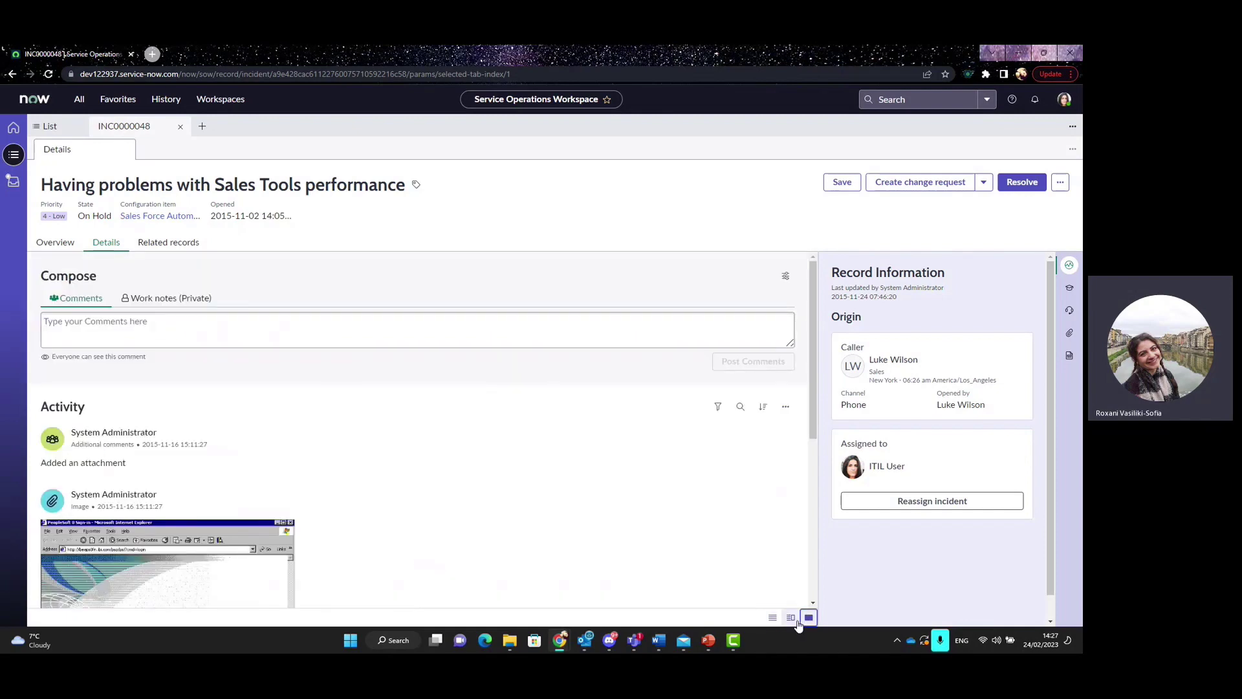
left_click(791, 618)
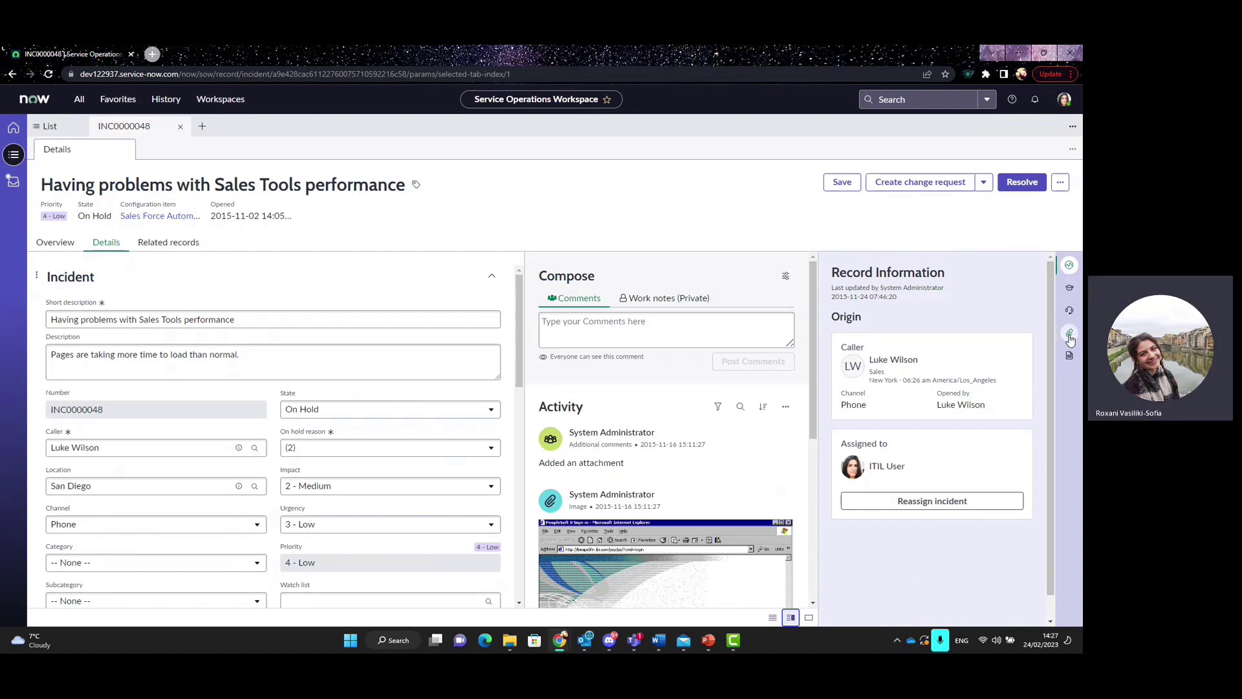
left_click(1069, 289)
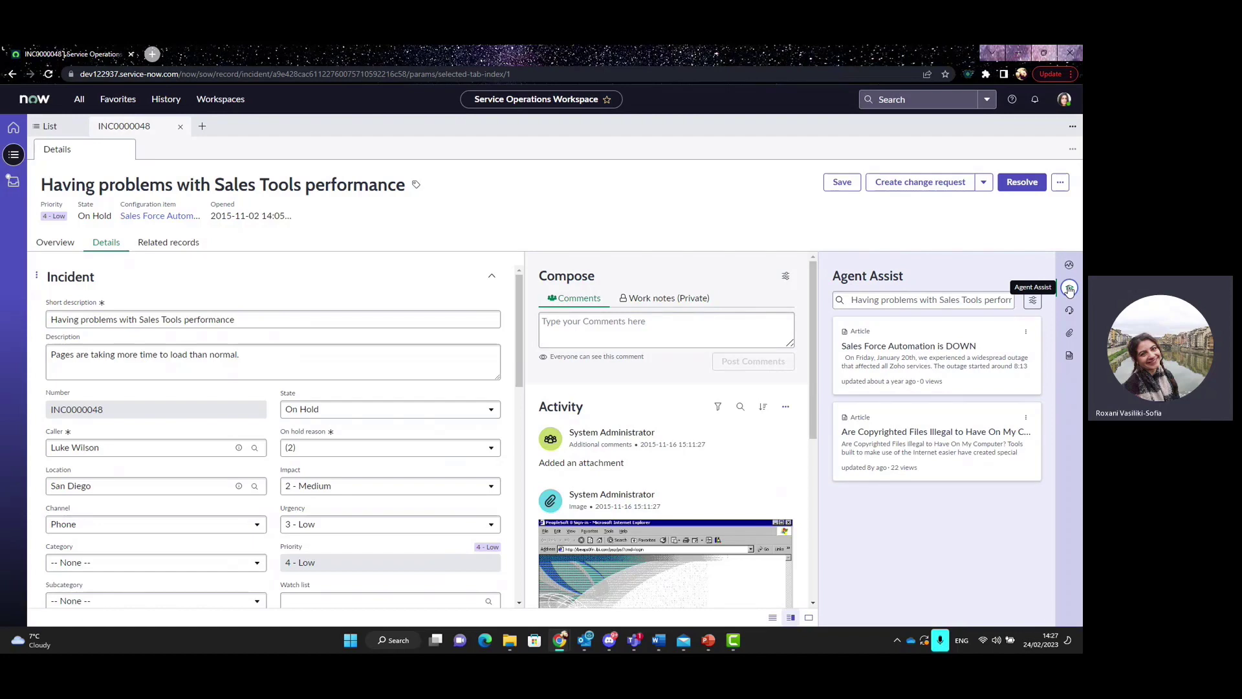
- Check Agent Assist's source filter, view the empty Experts on-call panel, then open the caller's record
left_click(1033, 301)
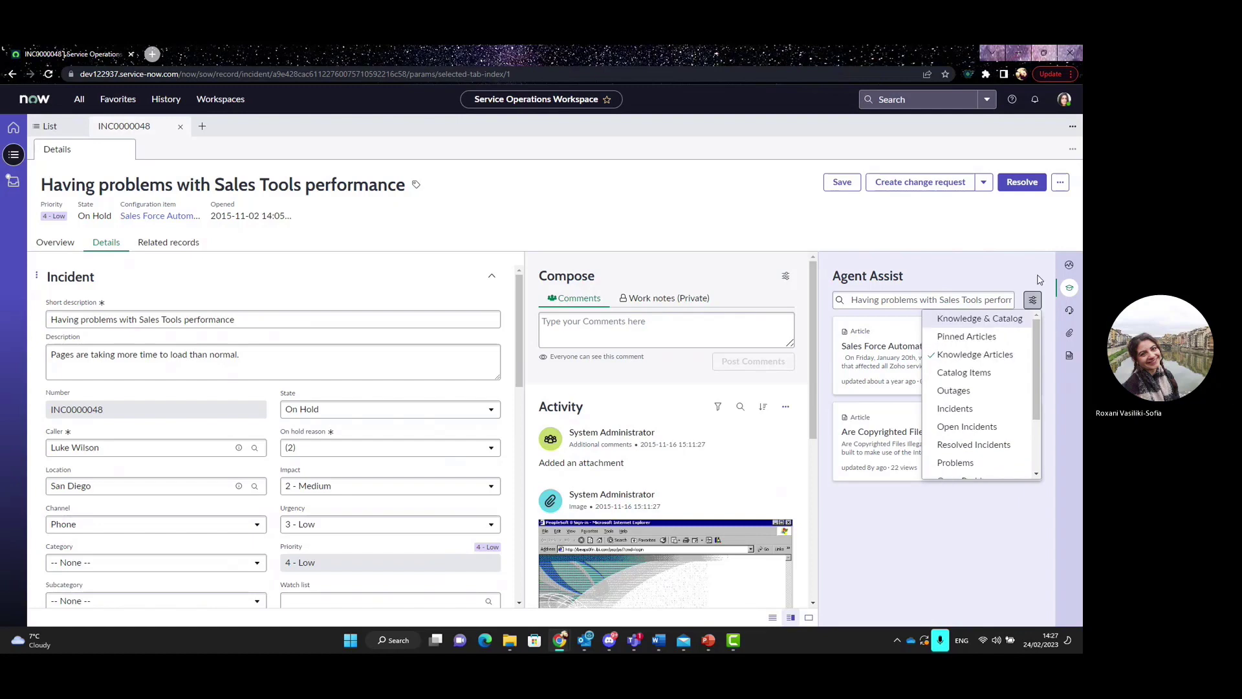
left_click(1033, 300)
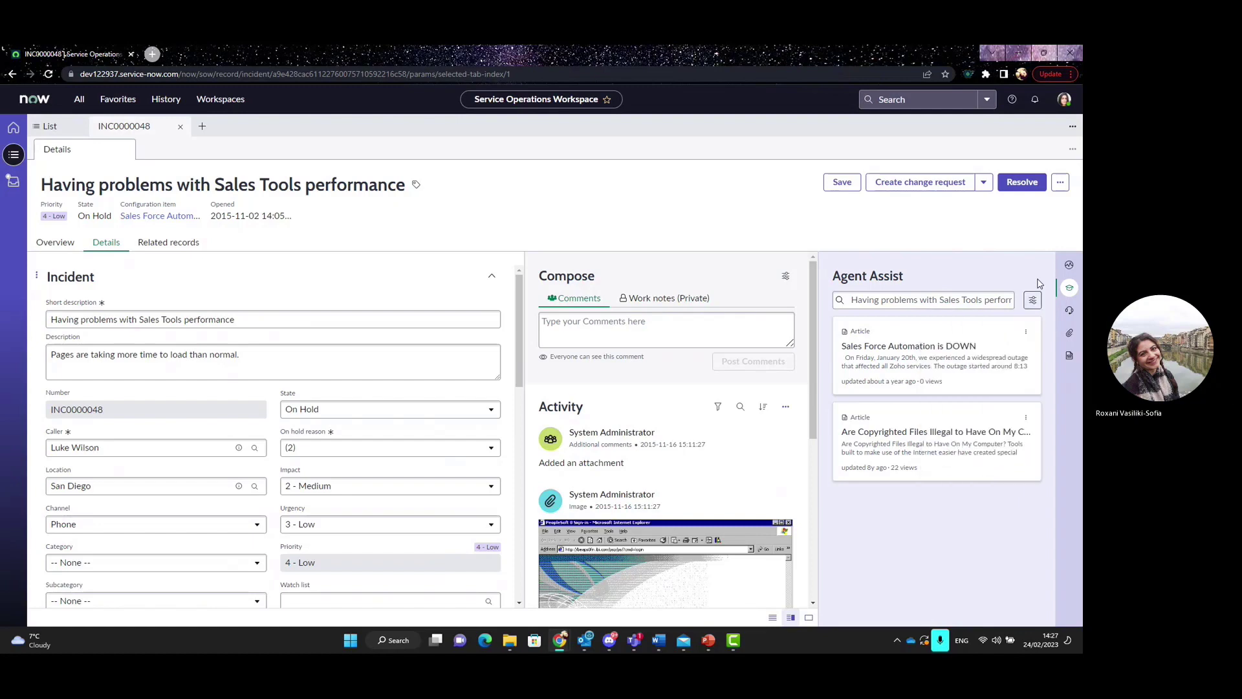
left_click(1070, 311)
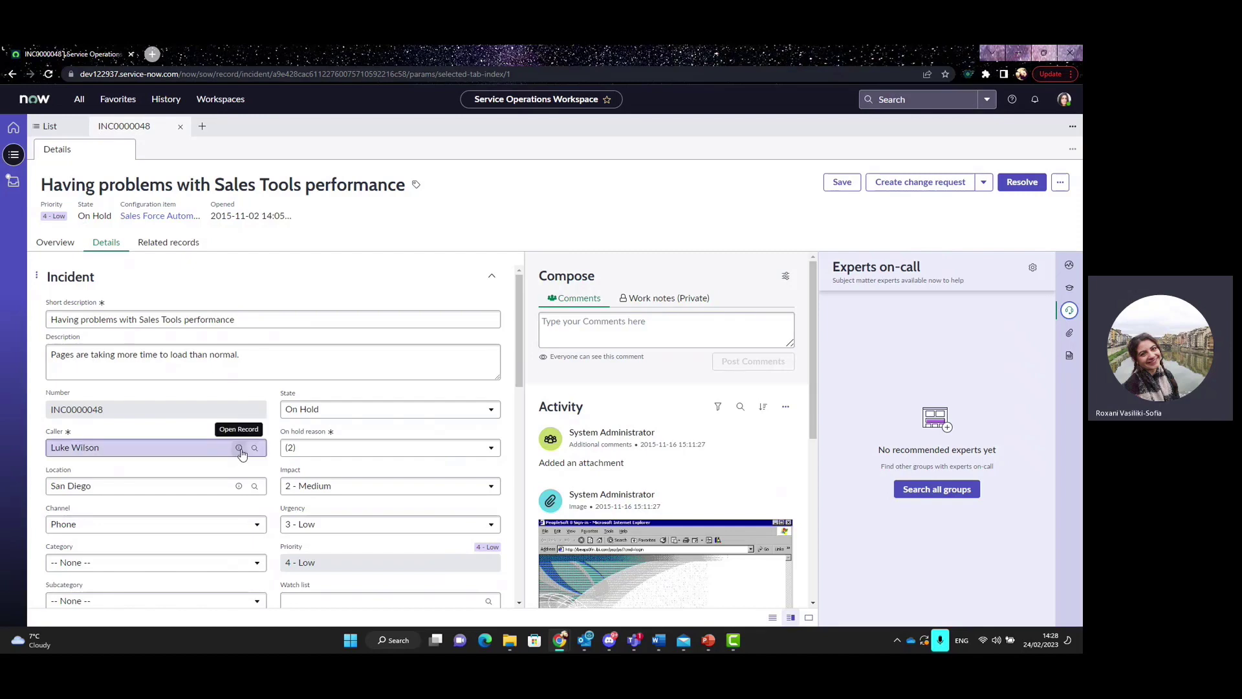
left_click(238, 449)
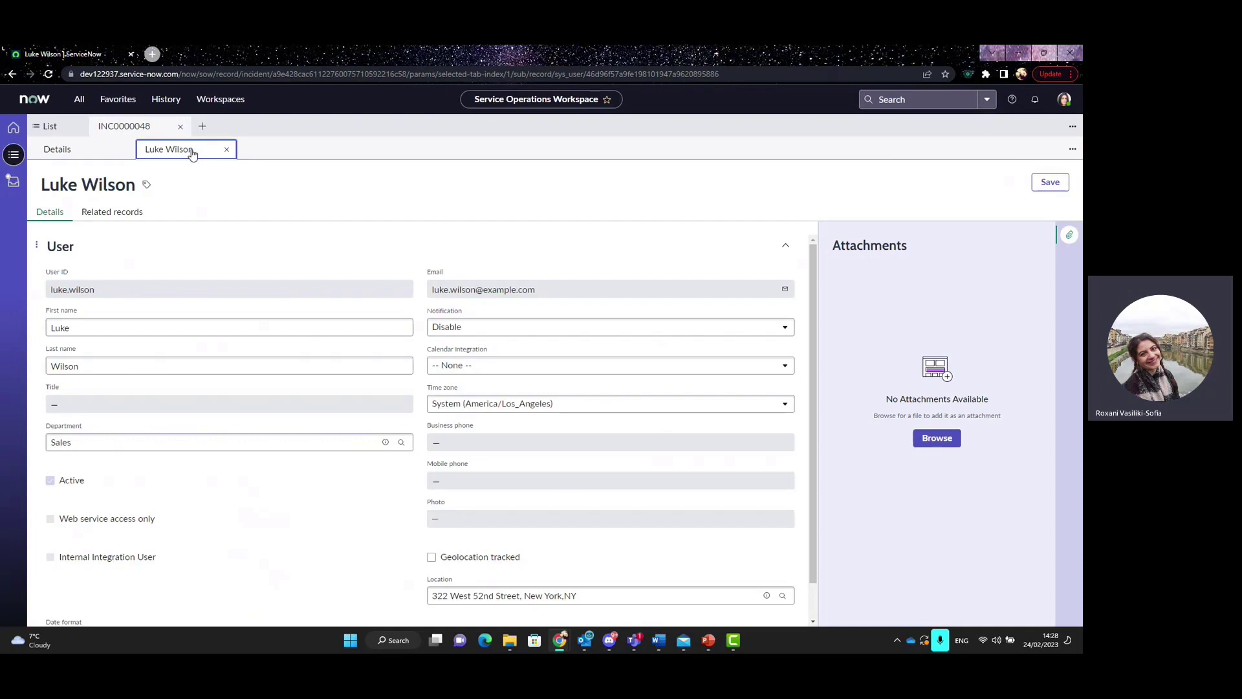
- Open INC0000025 from the list as a second tab, switch between both incidents, then return Home
left_click(58, 127)
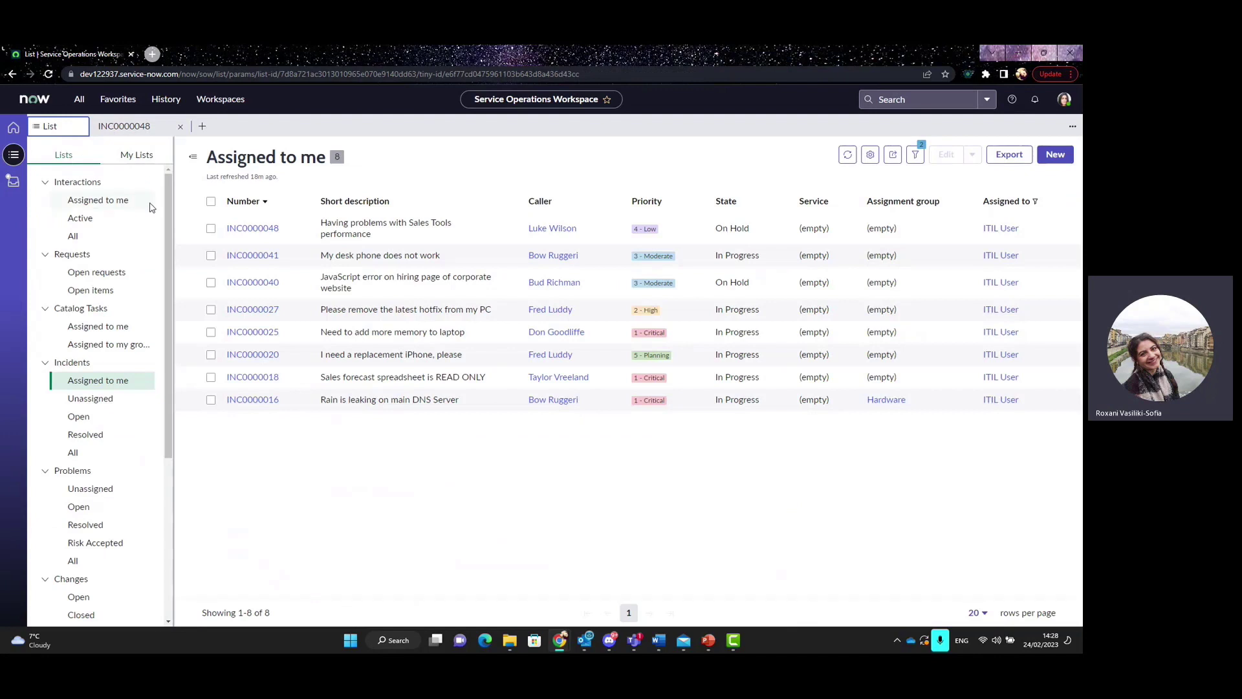
left_click(259, 333)
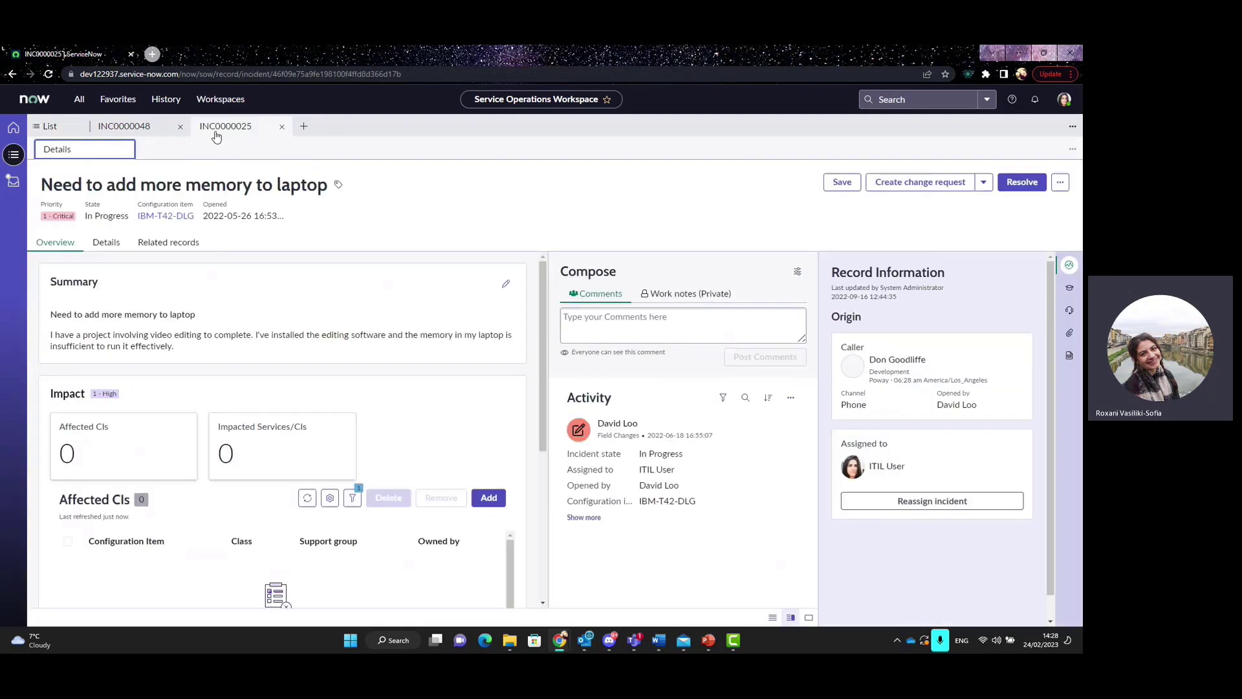
left_click(130, 129)
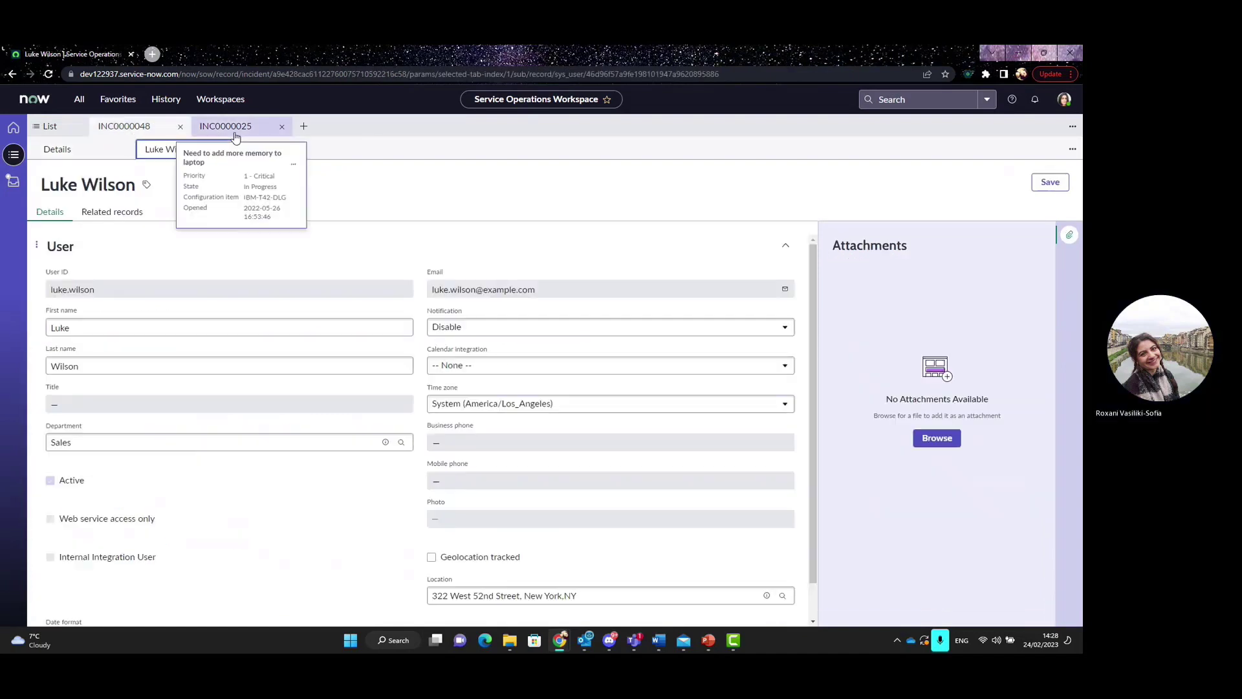
left_click(226, 126)
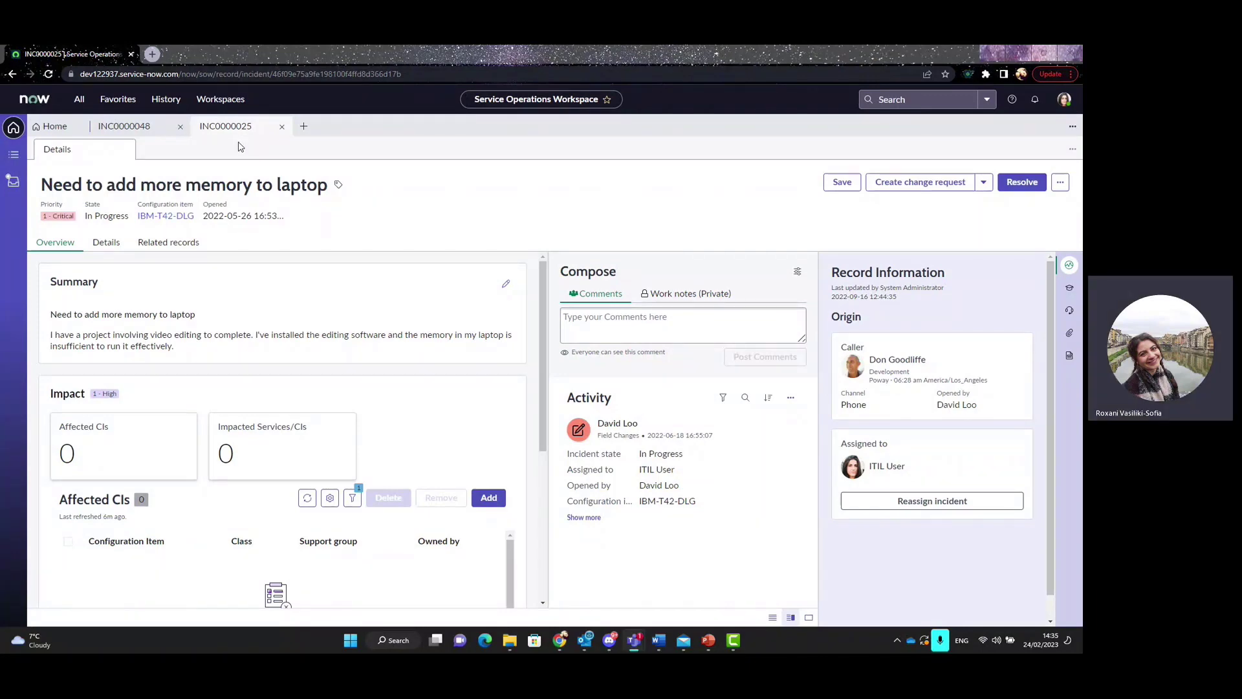
left_click(19, 132)
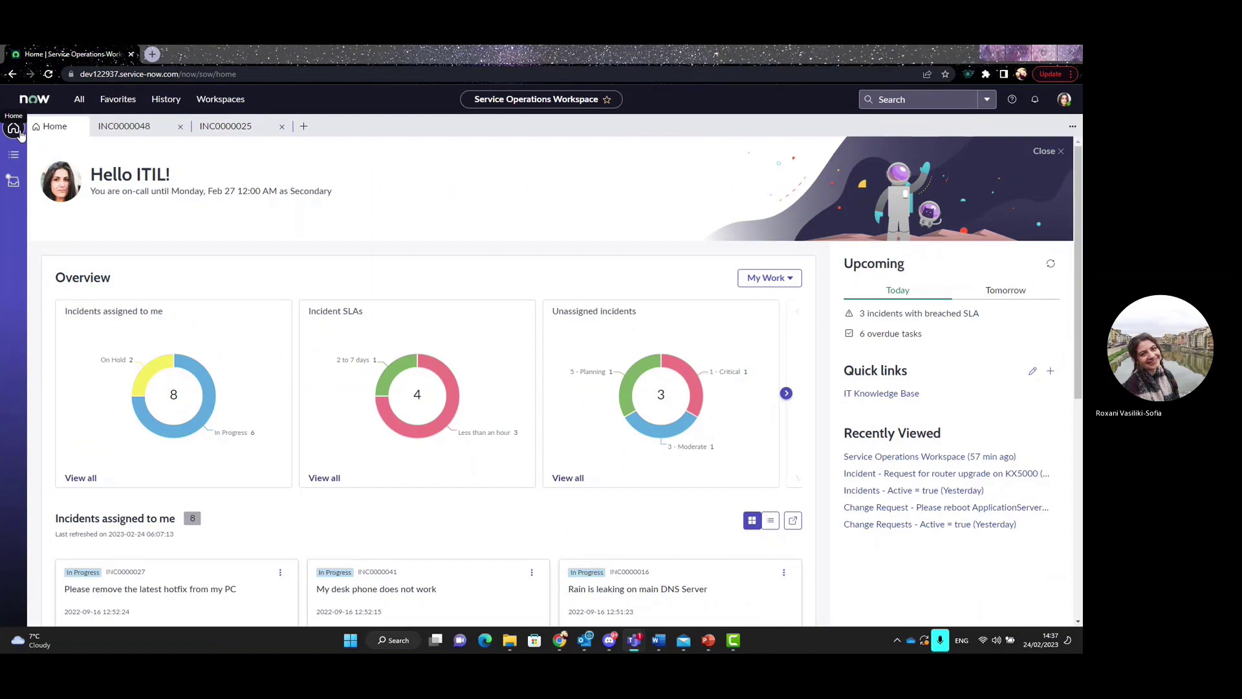